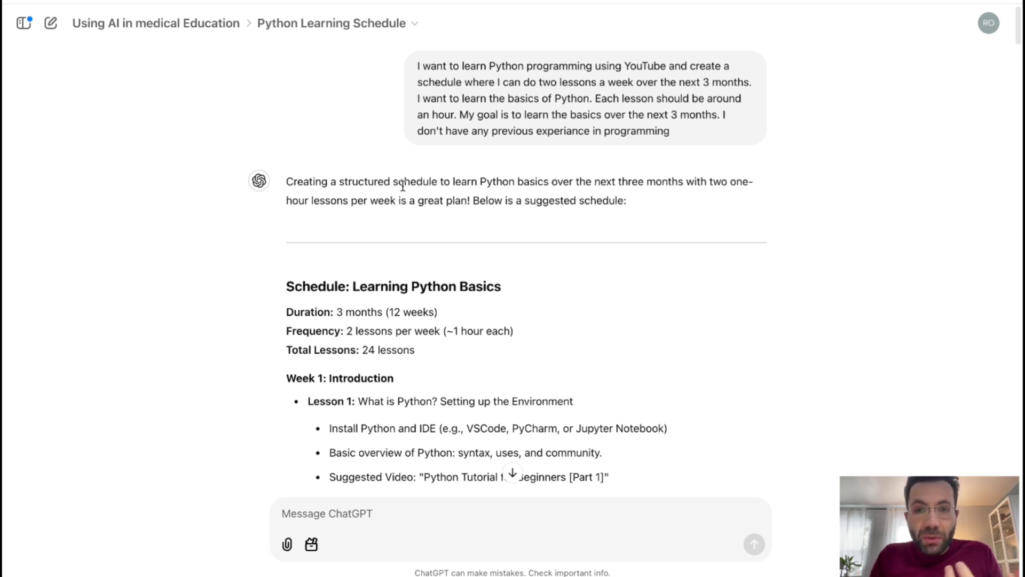
pyautogui.scroll(-2, 403, 185)
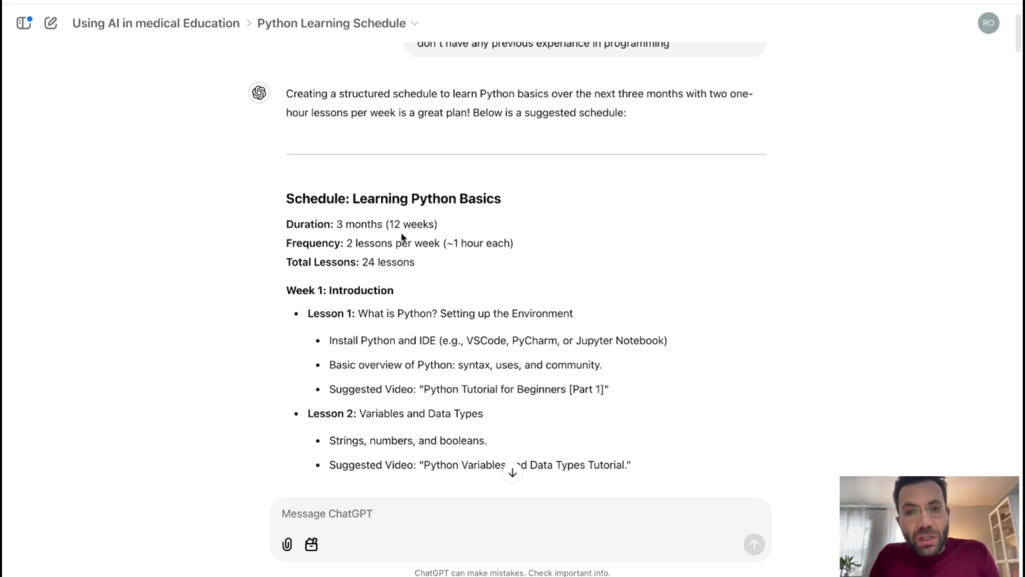
pyautogui.scroll(-2, 392, 200)
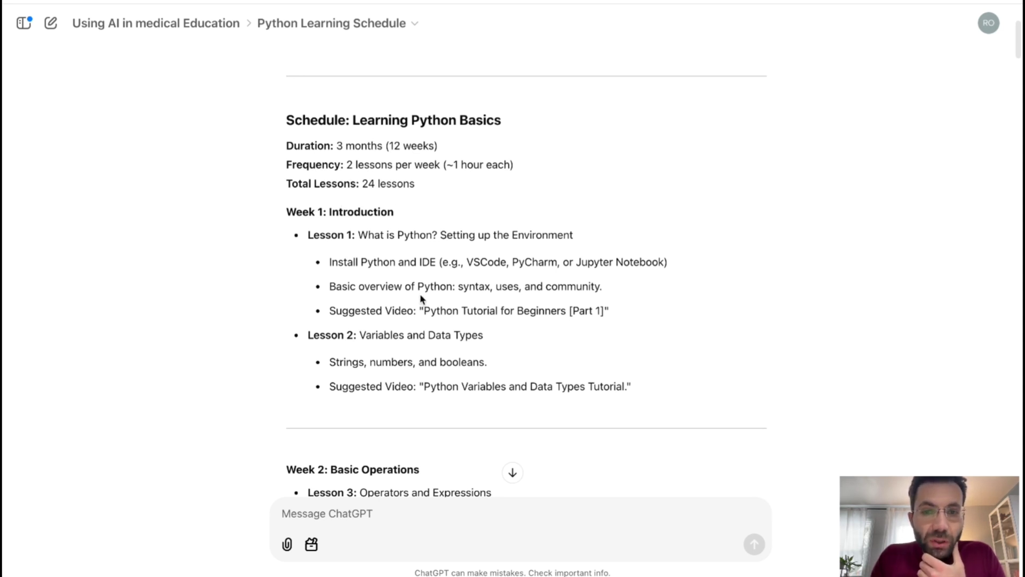
pyautogui.scroll(-2, 414, 264)
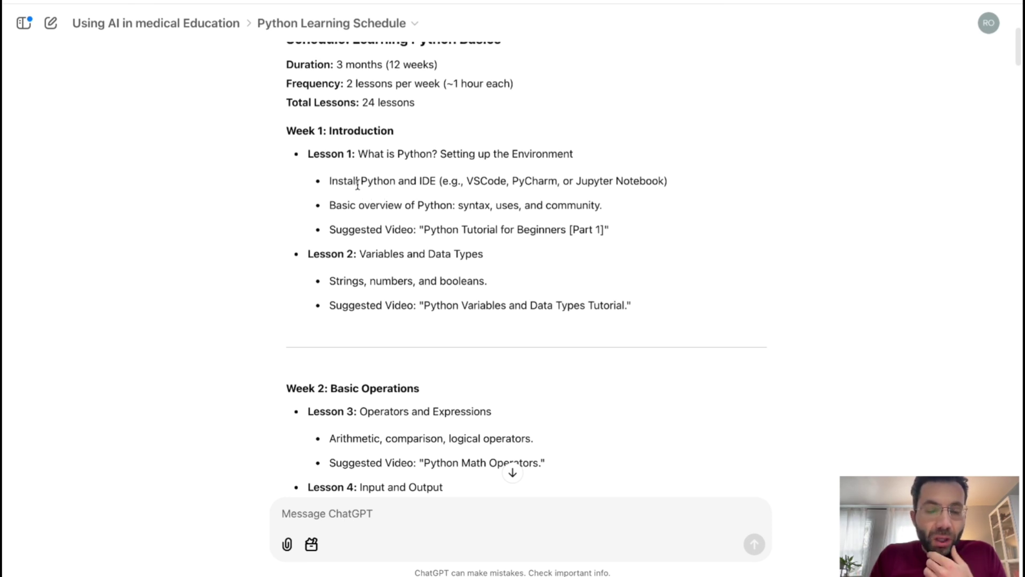
pyautogui.moveTo(348, 181); pyautogui.dragTo(513, 180)
pyautogui.click(470, 201)
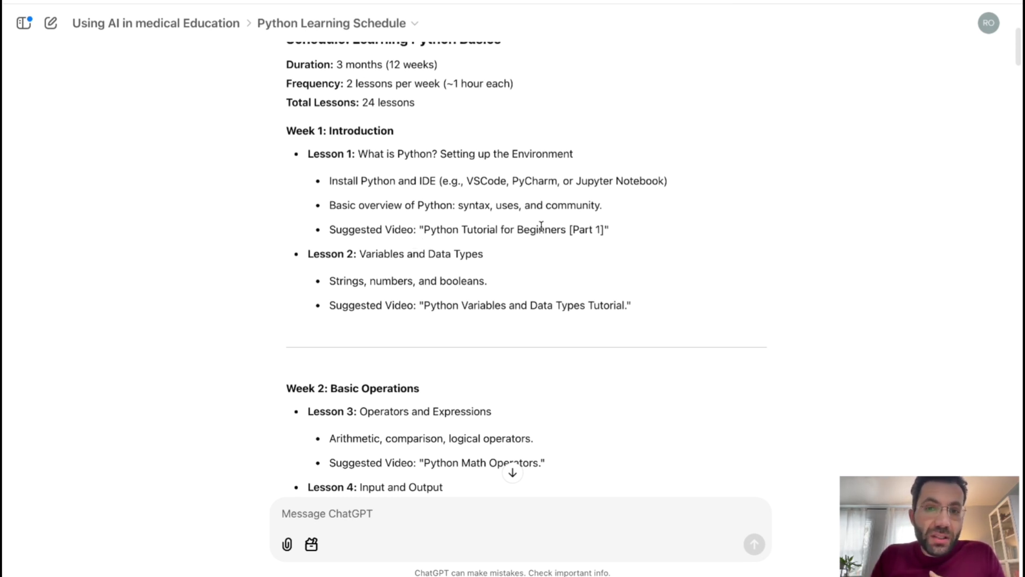
pyautogui.scroll(-5, 542, 227)
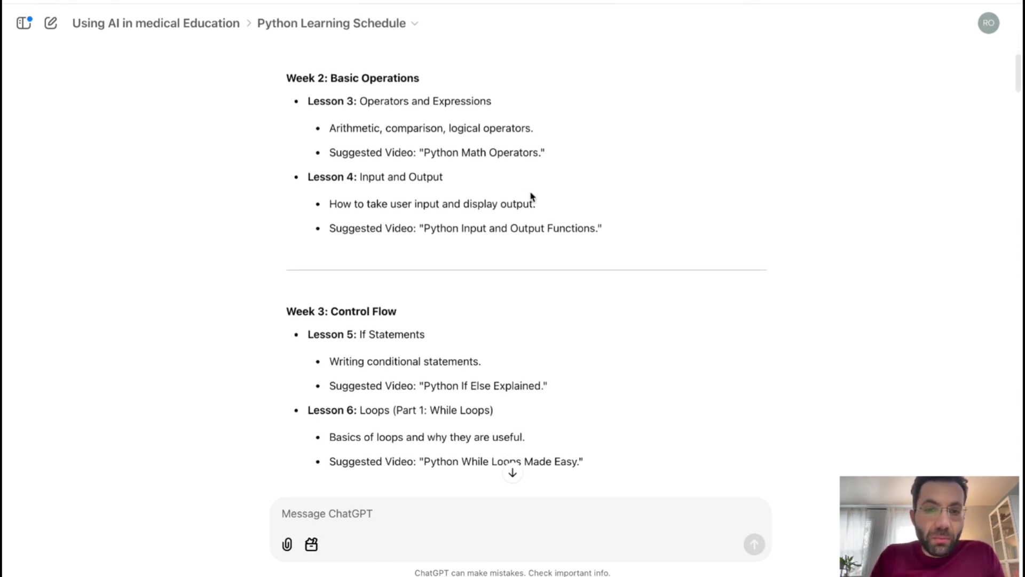
pyautogui.scroll(-3, 532, 197)
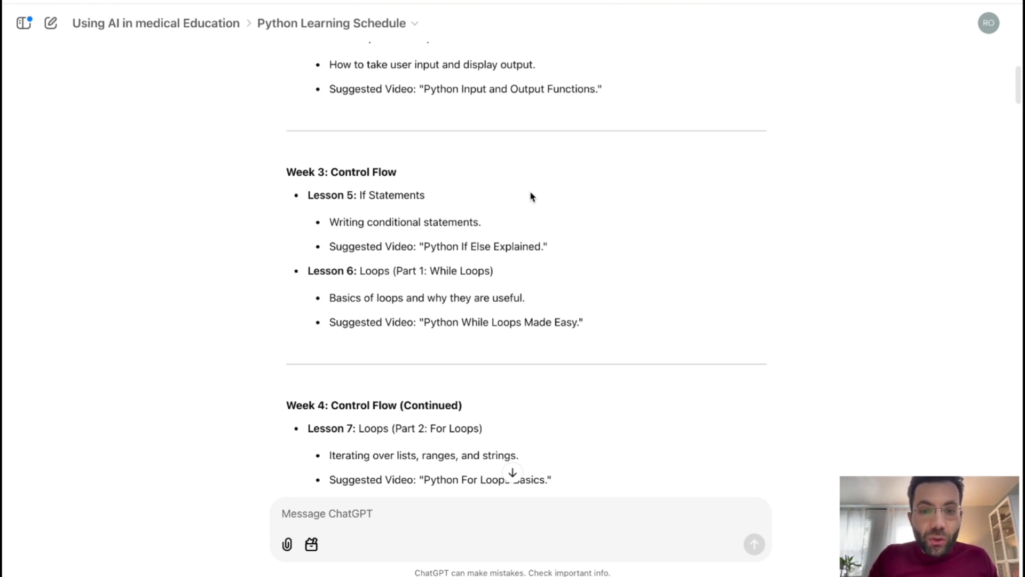
pyautogui.scroll(-8, 532, 196)
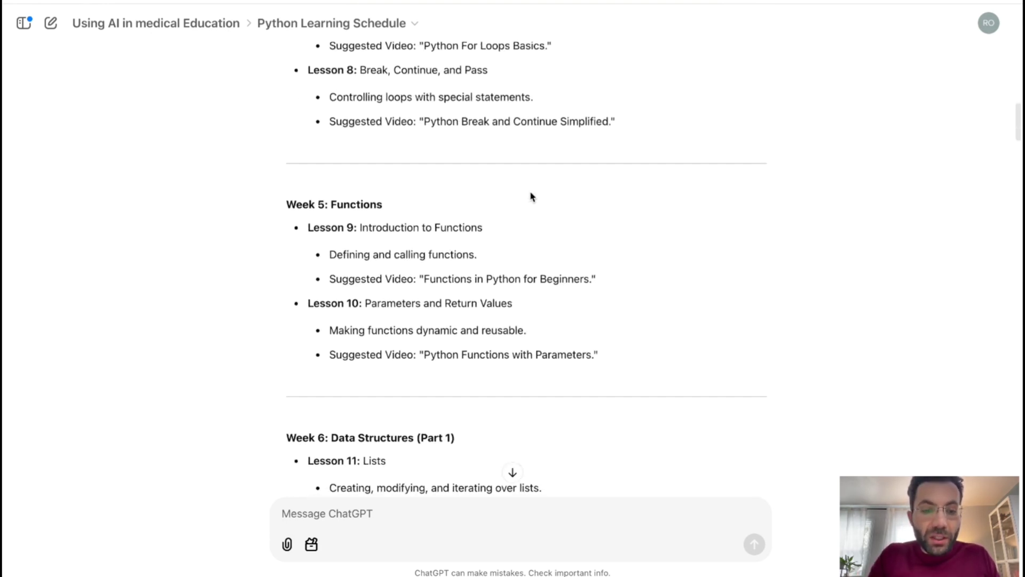
pyautogui.scroll(-8, 532, 196)
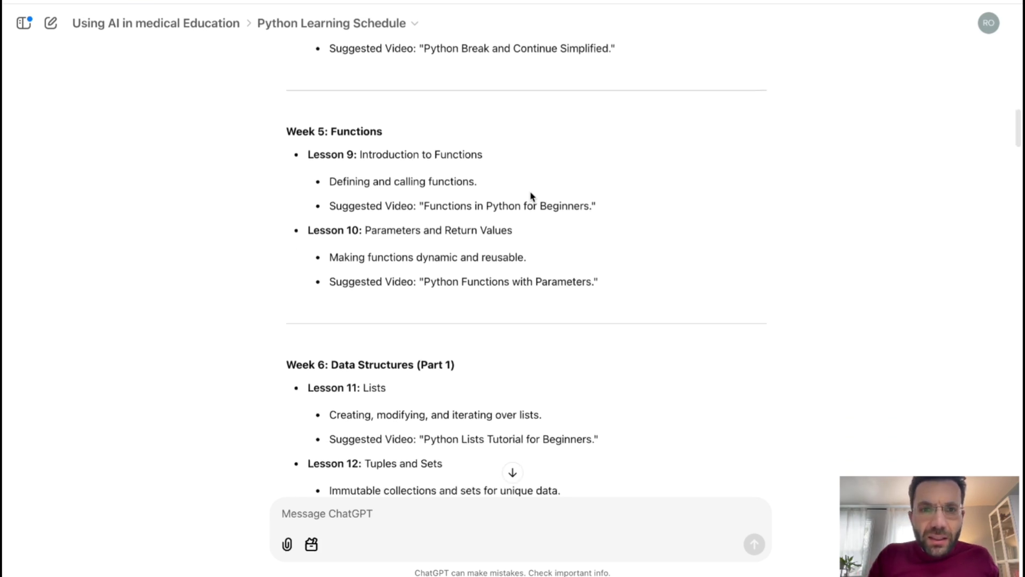
pyautogui.scroll(-6, 532, 197)
pyautogui.scroll(-5, 532, 197)
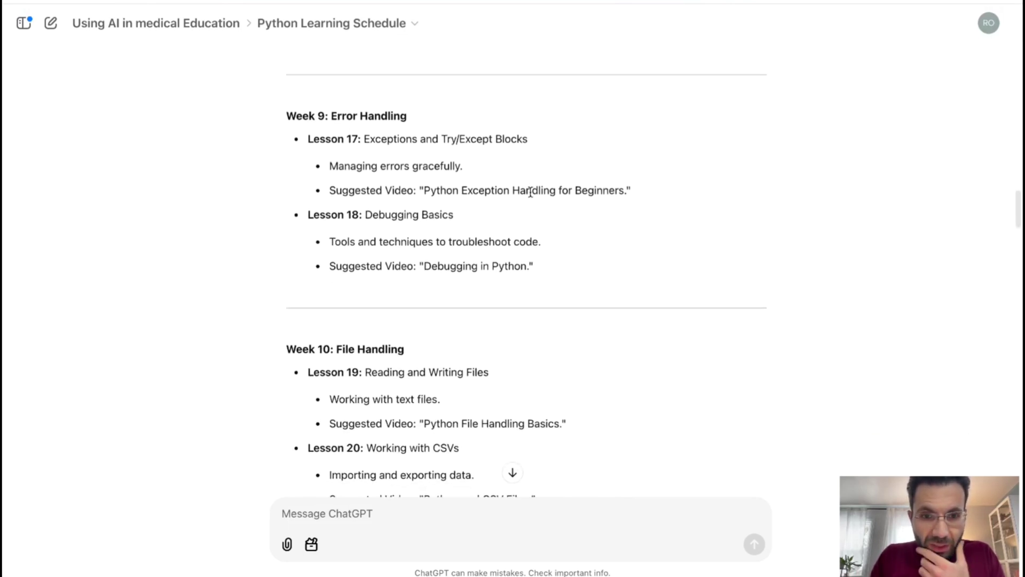
pyautogui.scroll(-11, 531, 192)
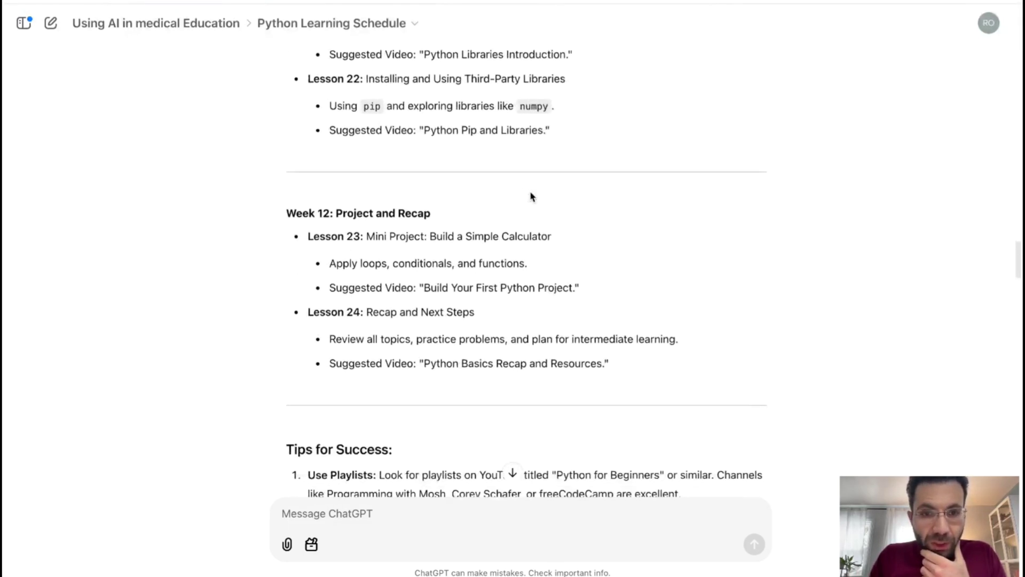
pyautogui.scroll(-5, 532, 196)
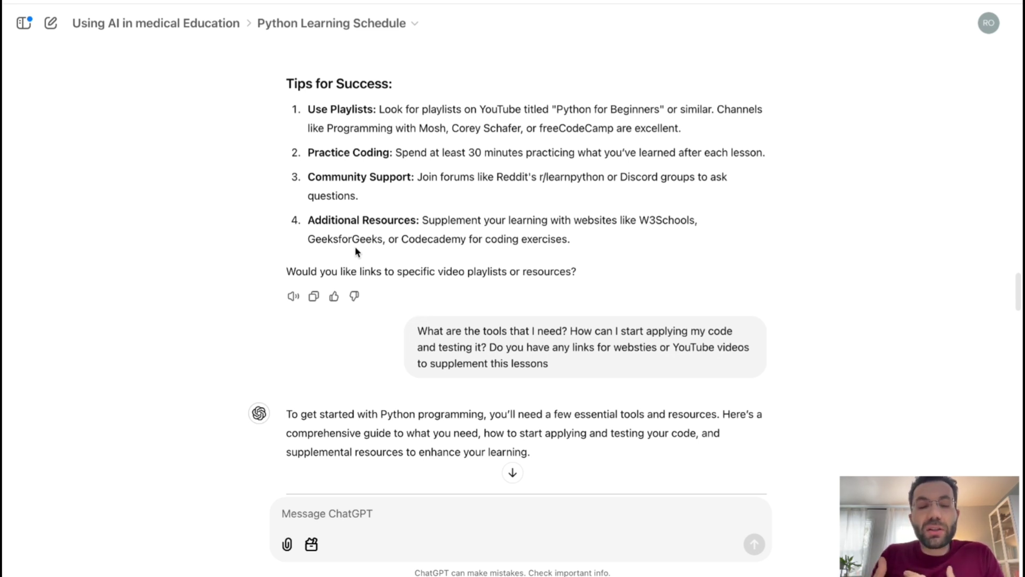
pyautogui.scroll(-5, 357, 251)
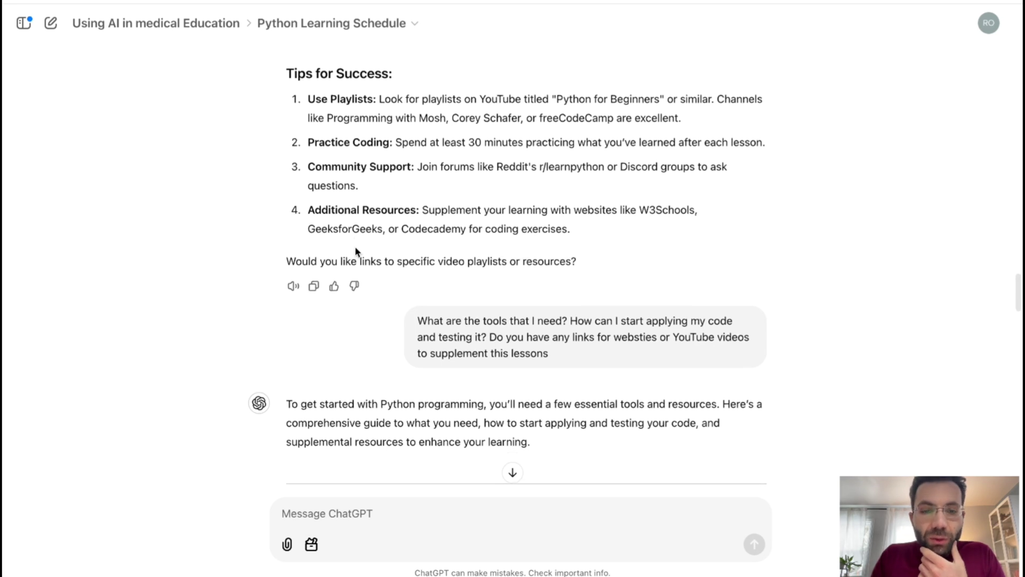
pyautogui.scroll(-1, 357, 251)
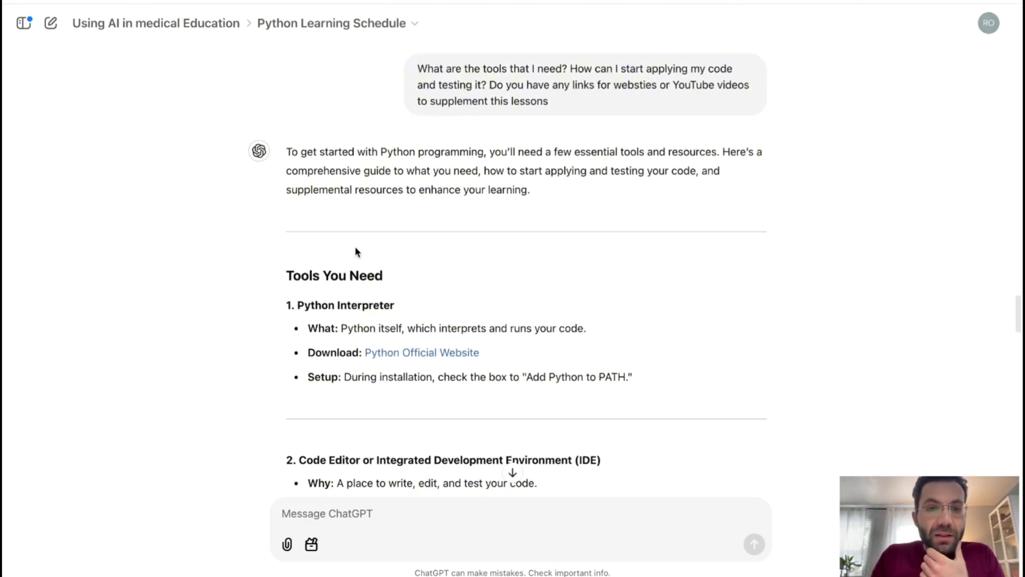
pyautogui.scroll(-3, 357, 283)
pyautogui.scroll(-3, 357, 254)
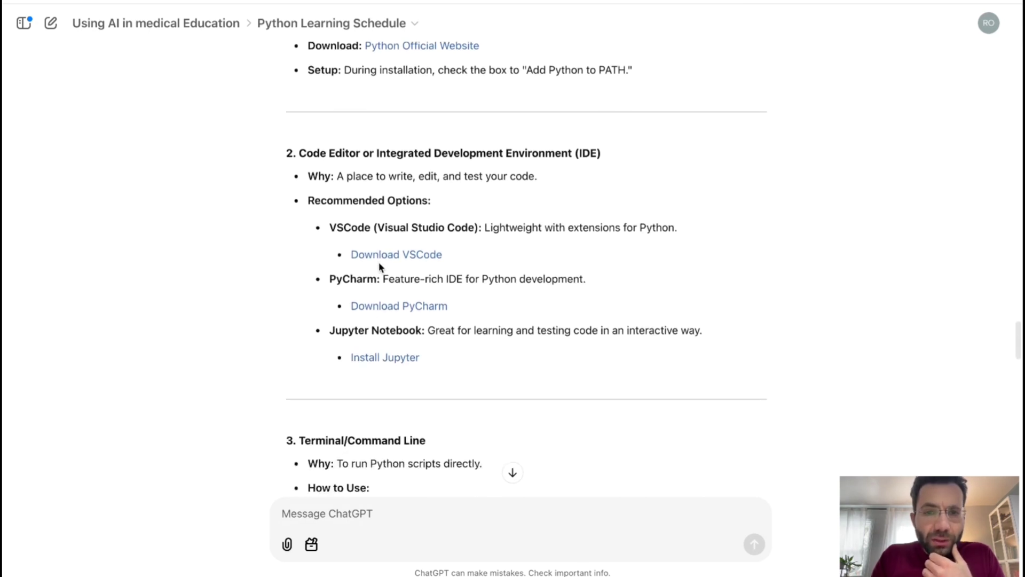
pyautogui.scroll(-3, 385, 247)
pyautogui.scroll(1, 382, 250)
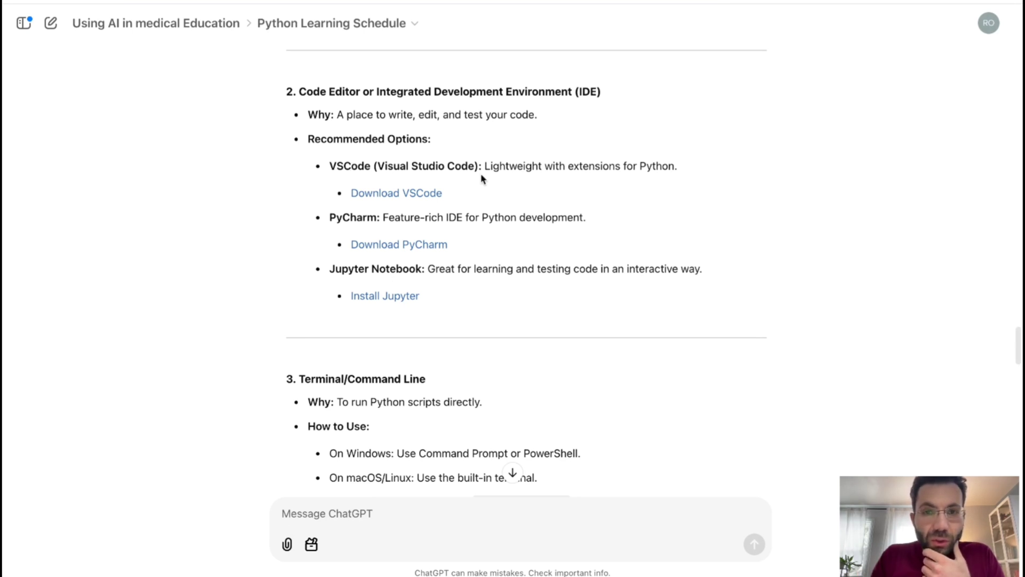
# - Visit the recommended VS Code and PyCharm download sites, returning to the ChatGPT chat after each
pyautogui.click(417, 195)
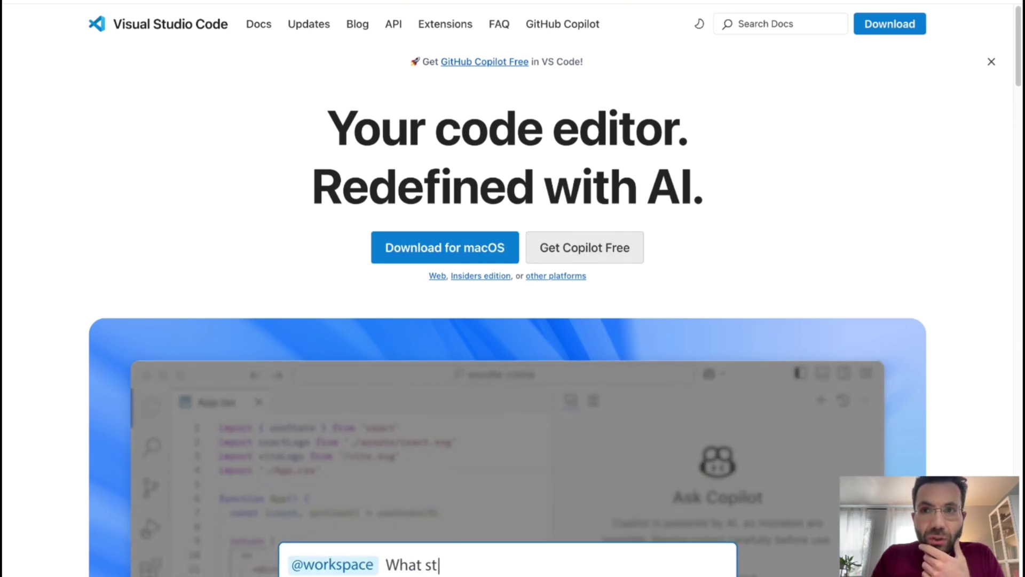
pyautogui.press('super+w')
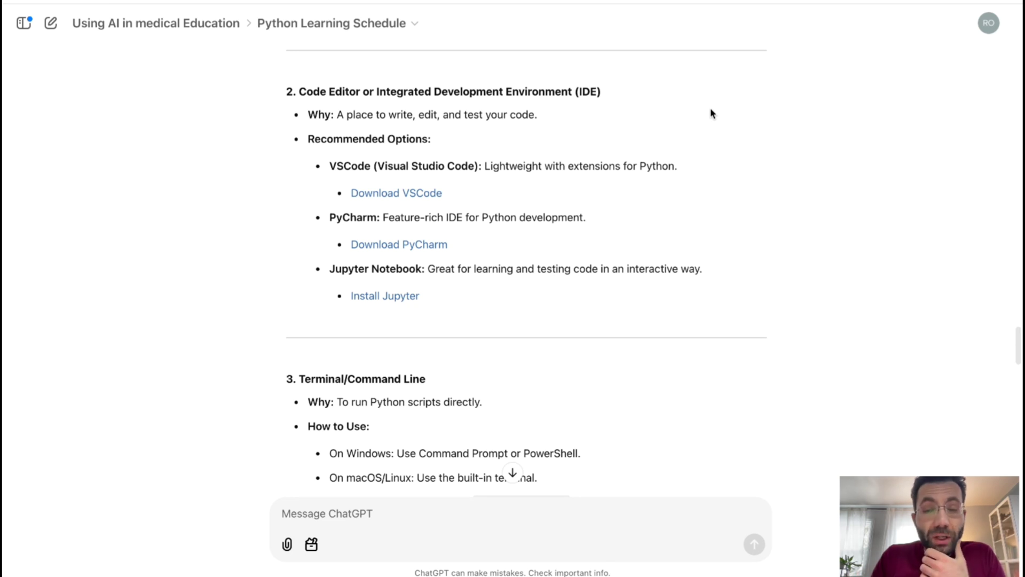
pyautogui.click(413, 246)
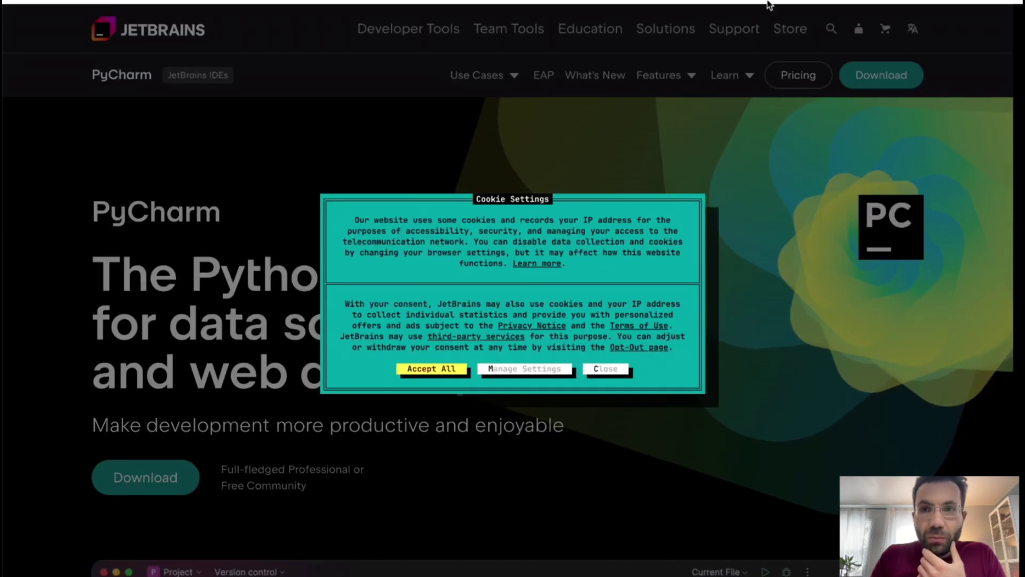
pyautogui.click(737, 3)
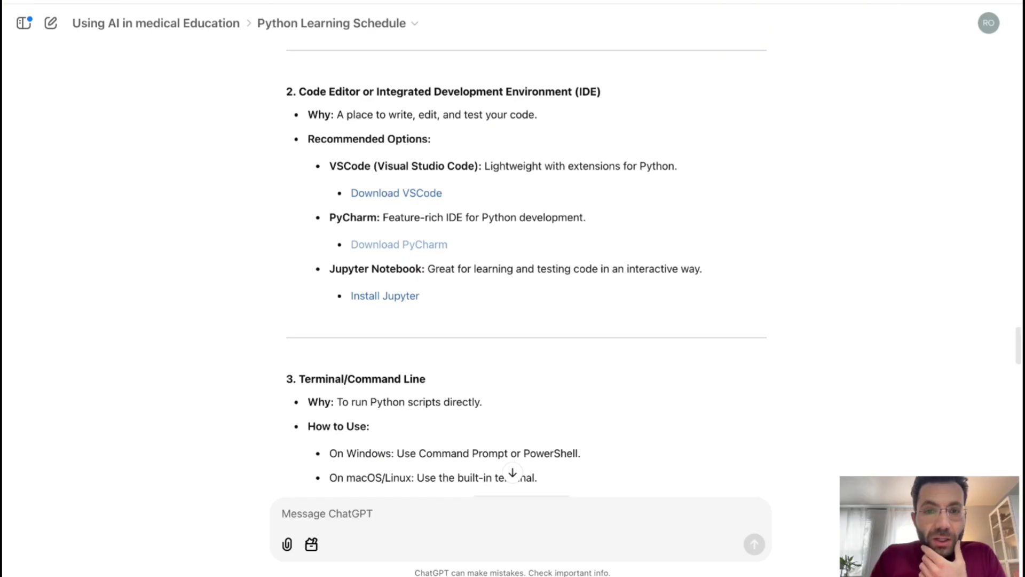
# - Scroll the tools reply down to Supplemental Websites and Resources: W3Schools, Real Python, LeetCode, Codewars
pyautogui.scroll(-5, 644, 156)
pyautogui.scroll(-1, 644, 155)
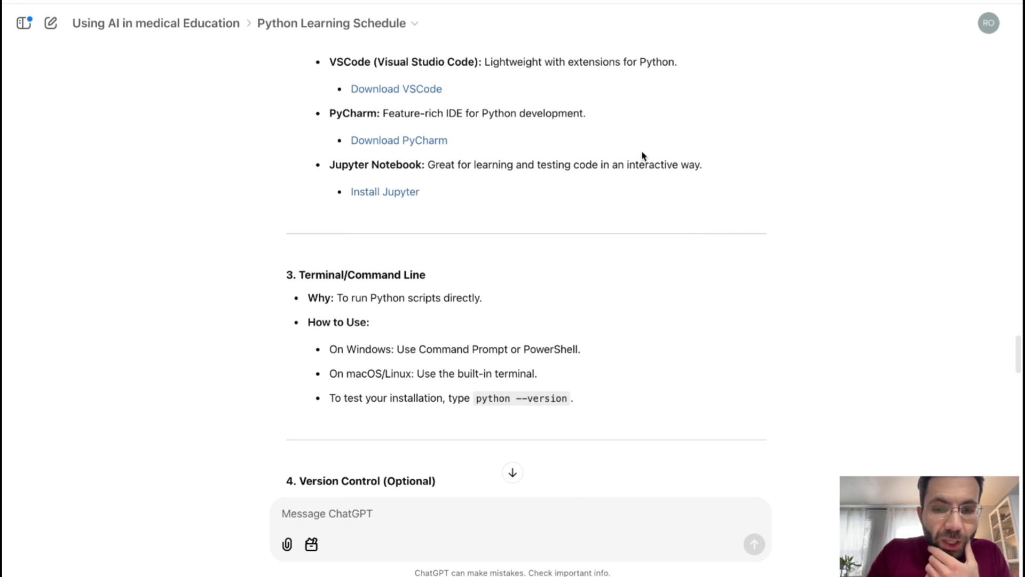
pyautogui.scroll(-7, 641, 140)
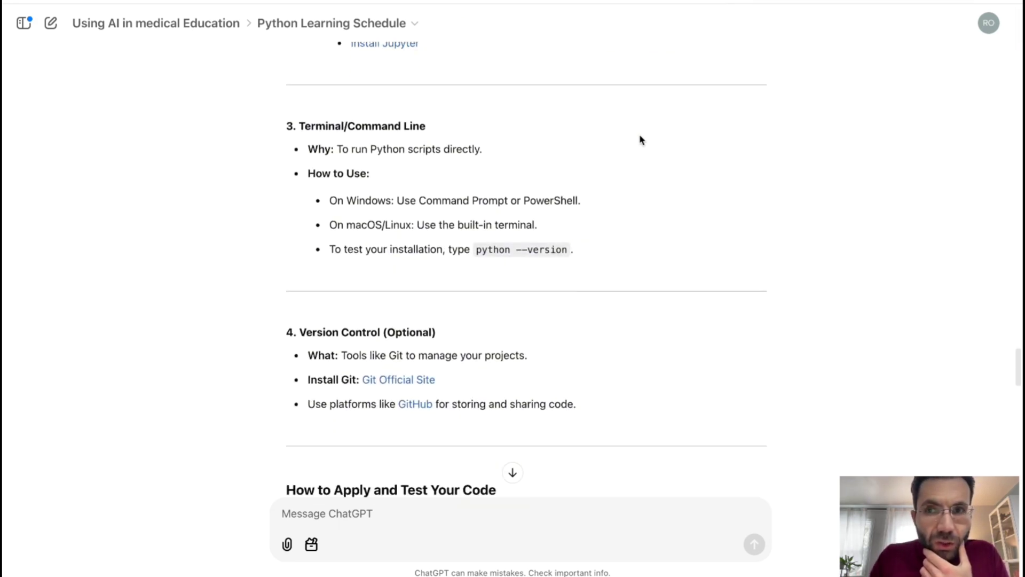
pyautogui.scroll(-2, 641, 140)
pyautogui.scroll(3, 641, 139)
pyautogui.scroll(-4, 641, 139)
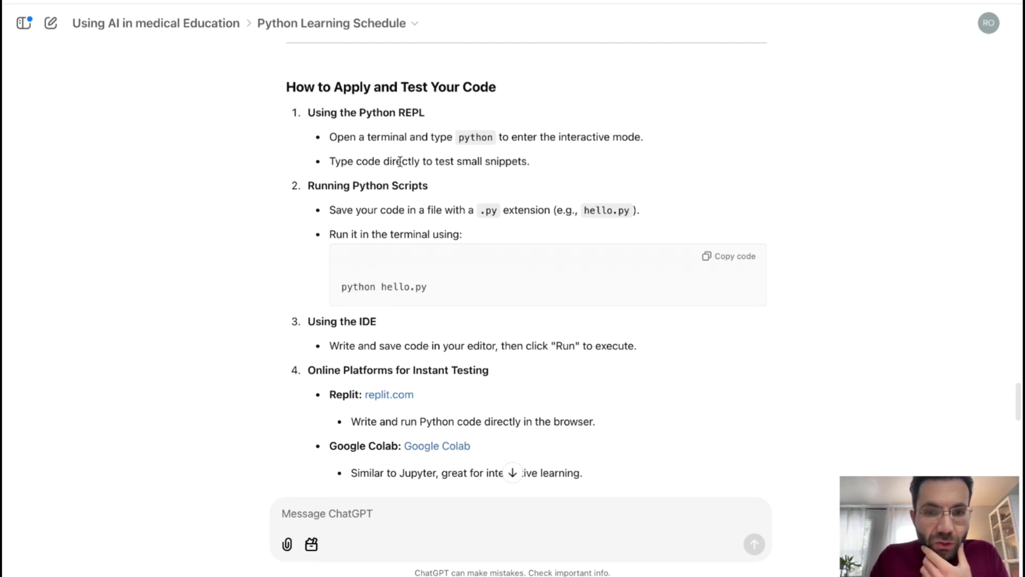
pyautogui.scroll(-2, 400, 161)
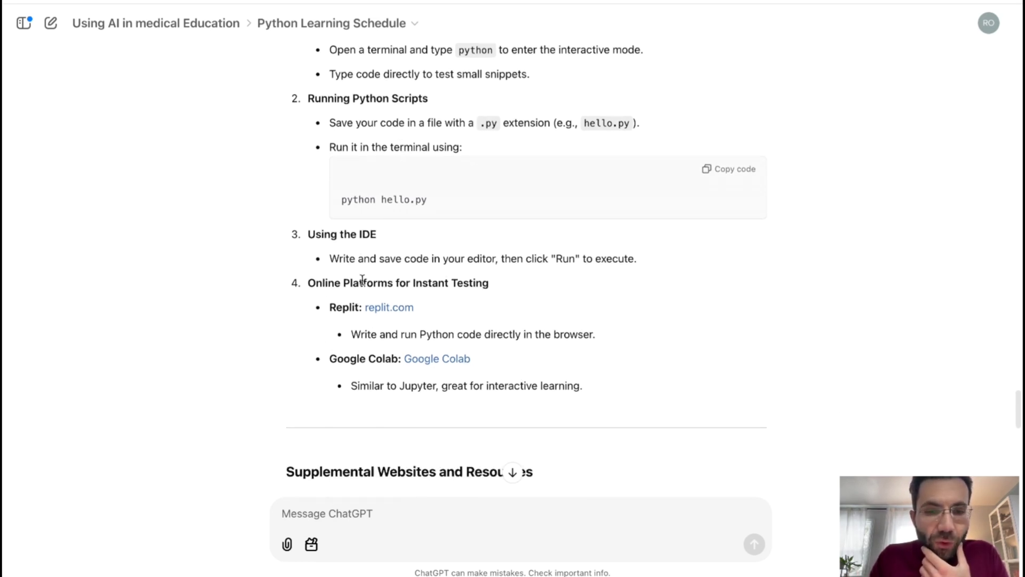
pyautogui.scroll(-4, 361, 263)
pyautogui.scroll(-2, 374, 320)
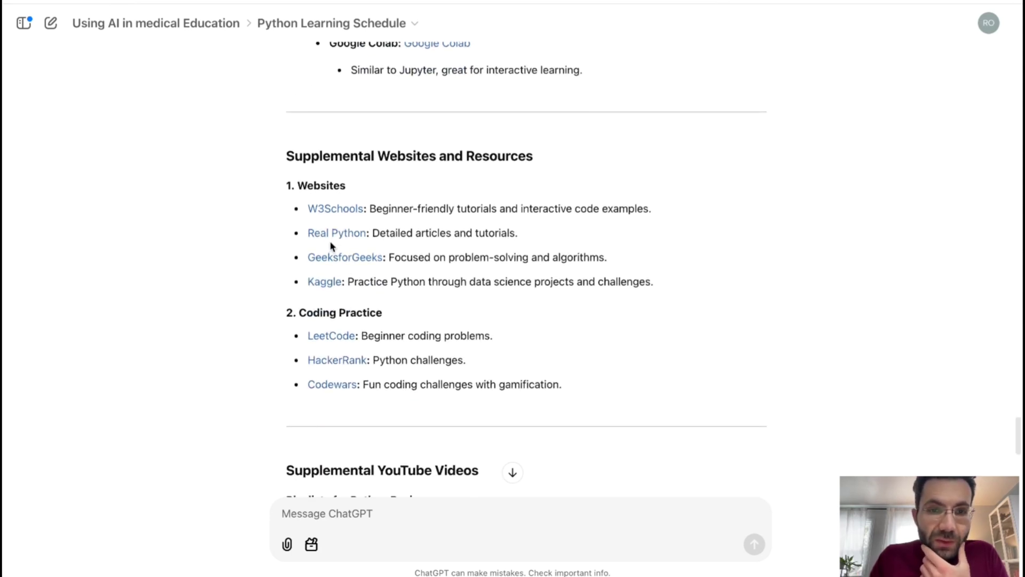
pyautogui.doubleClick(331, 209)
pyautogui.click(352, 210)
pyautogui.doubleClick(342, 209)
pyautogui.rightClick(347, 203)
pyautogui.press('Escape')
pyautogui.rightClick(350, 214)
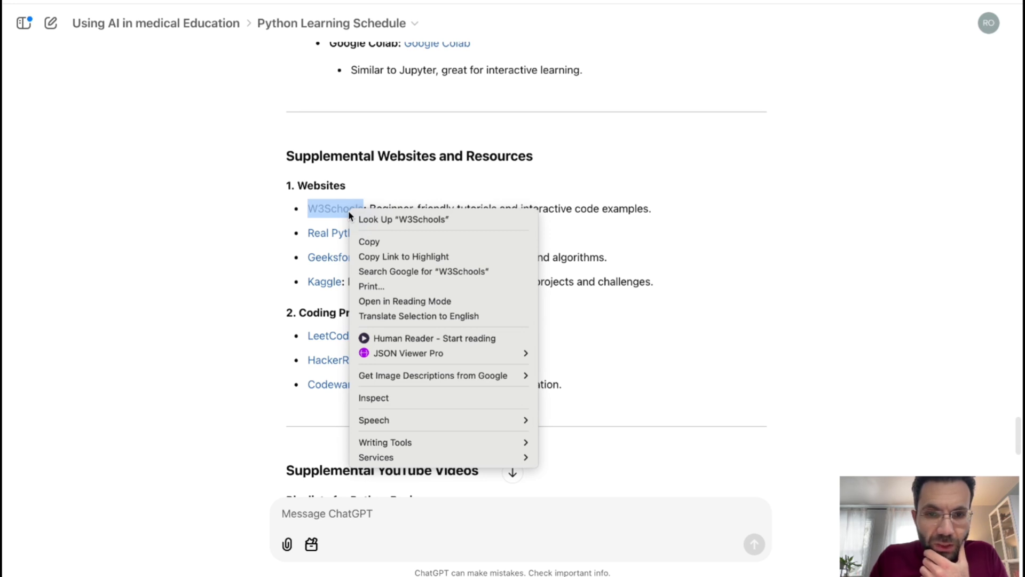
pyautogui.click(388, 310)
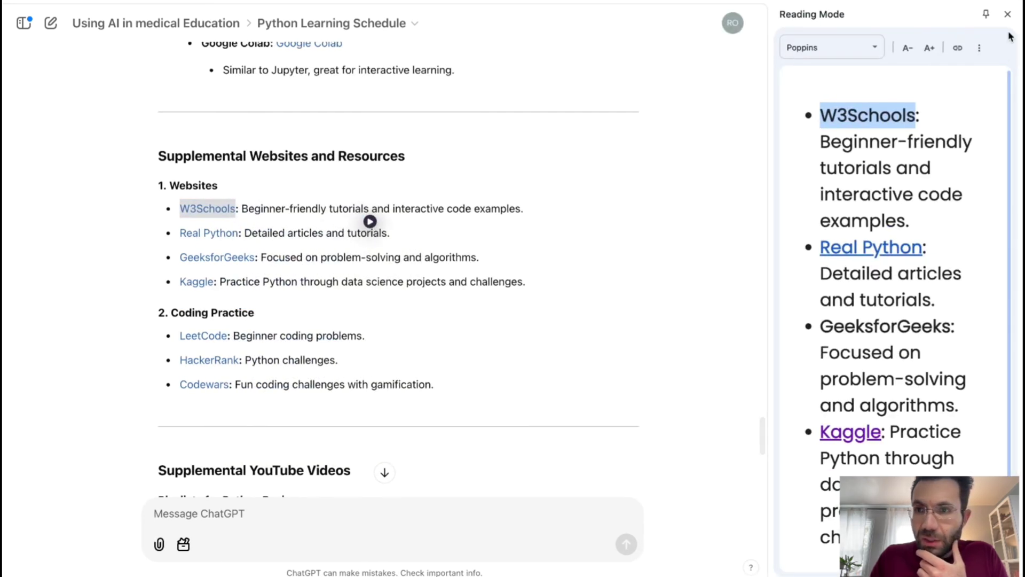
pyautogui.click(1008, 14)
pyautogui.click(295, 217)
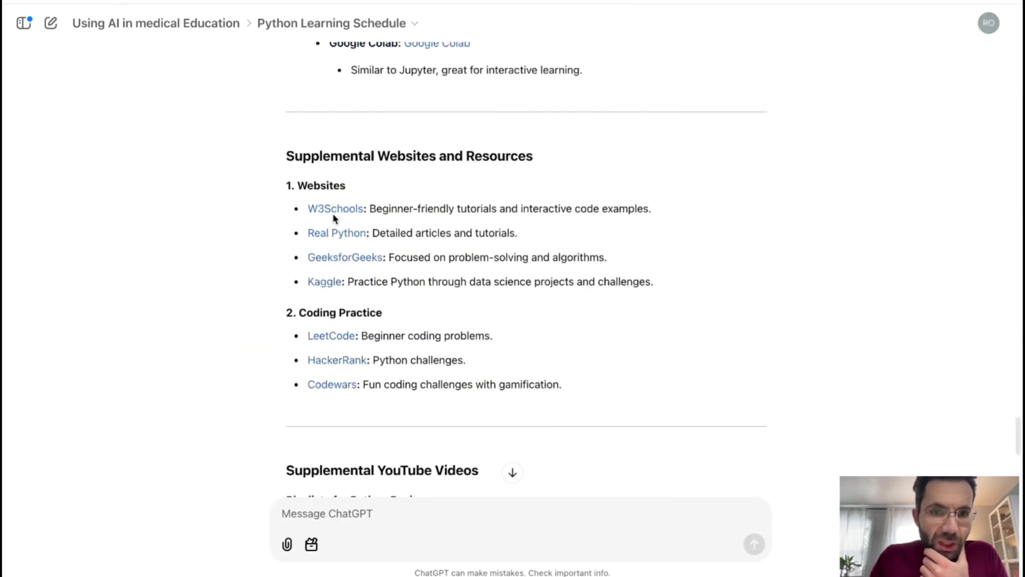
# - Ask ChatGPT 'can you give me the W3 school link ?' and scroll to its W3Schools Python Tutorial link
pyautogui.click(352, 510)
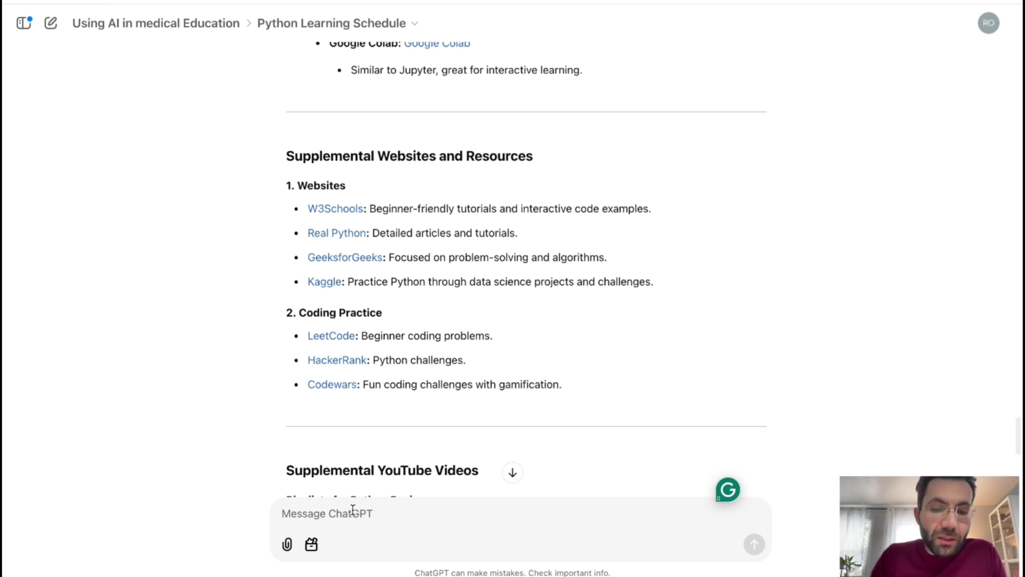
pyautogui.write('can you give me t')
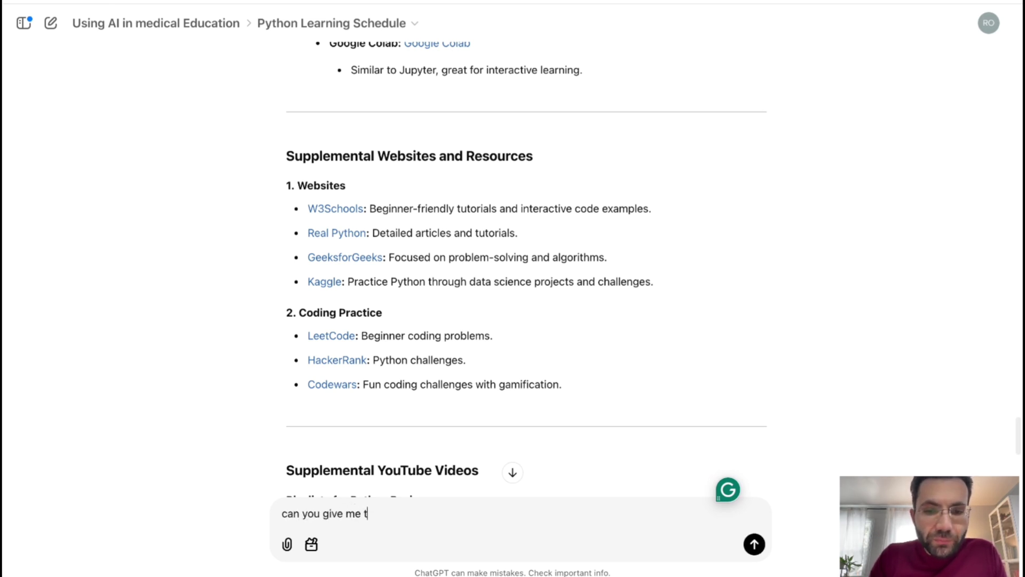
pyautogui.write('he W3 schoo')
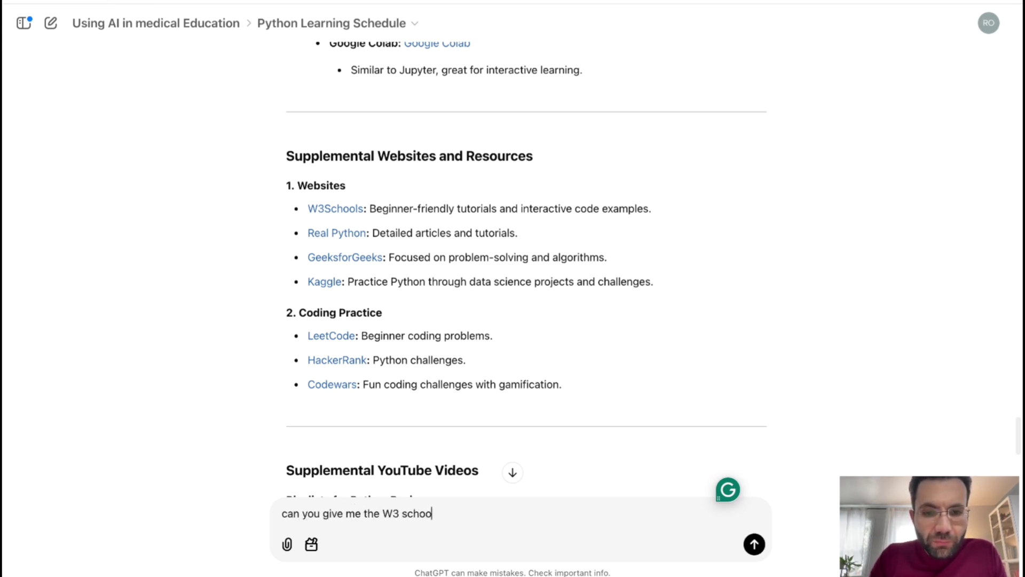
pyautogui.write('l link ?')
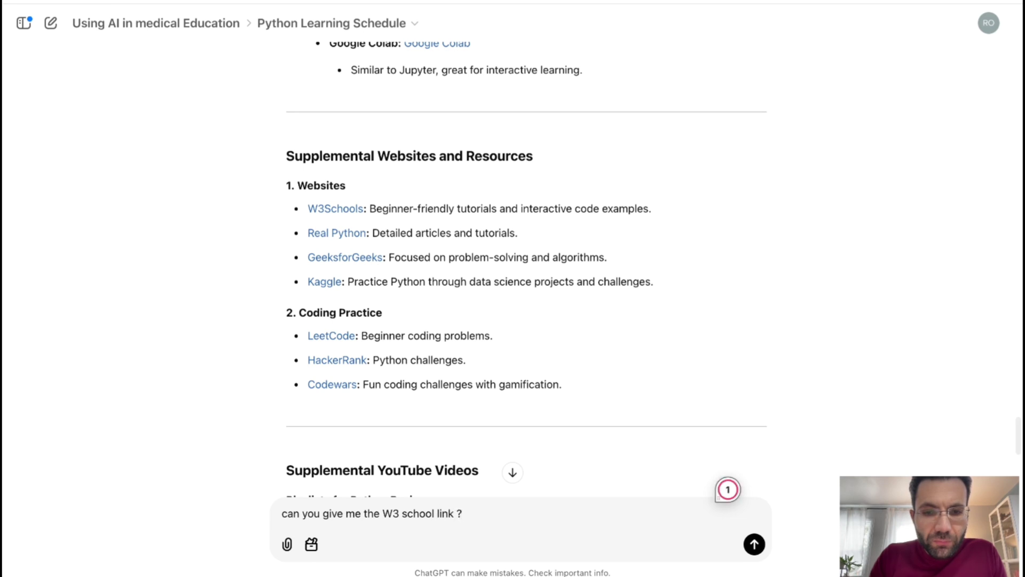
pyautogui.press('Return')
pyautogui.scroll(-2, 358, 338)
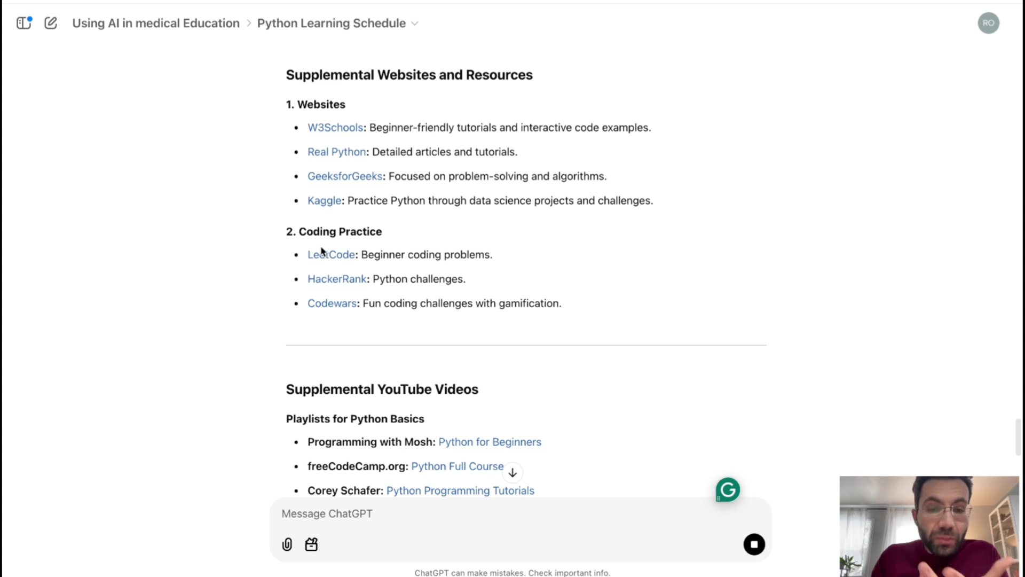
pyautogui.scroll(-6, 357, 189)
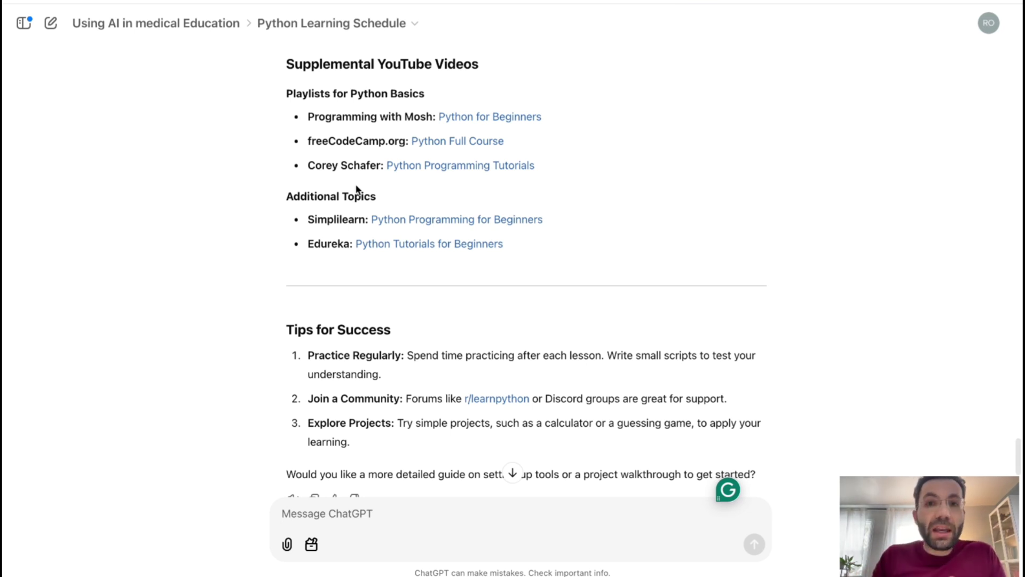
pyautogui.scroll(-3, 357, 190)
pyautogui.scroll(-2, 357, 189)
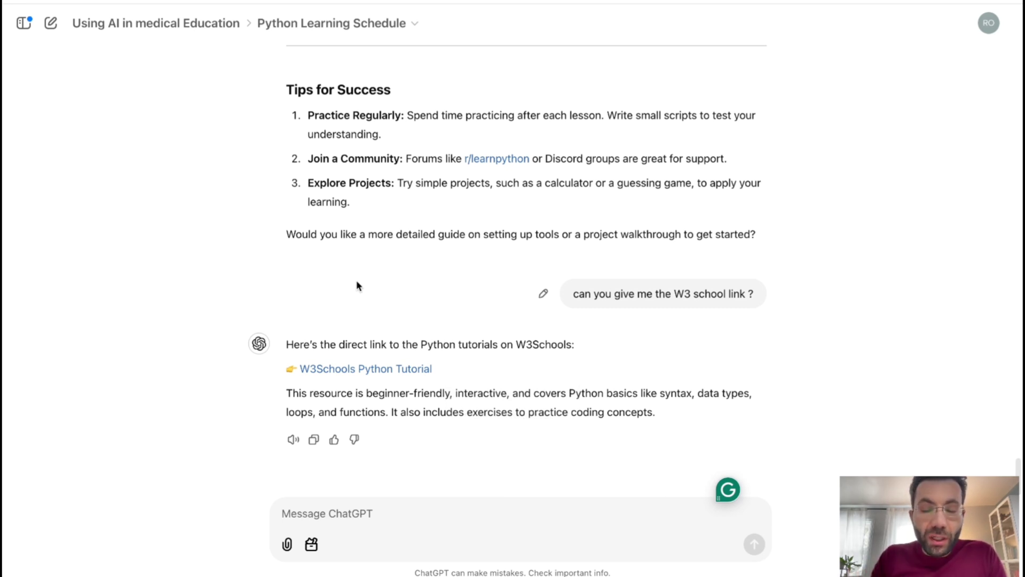
pyautogui.doubleClick(342, 369)
pyautogui.click(361, 352)
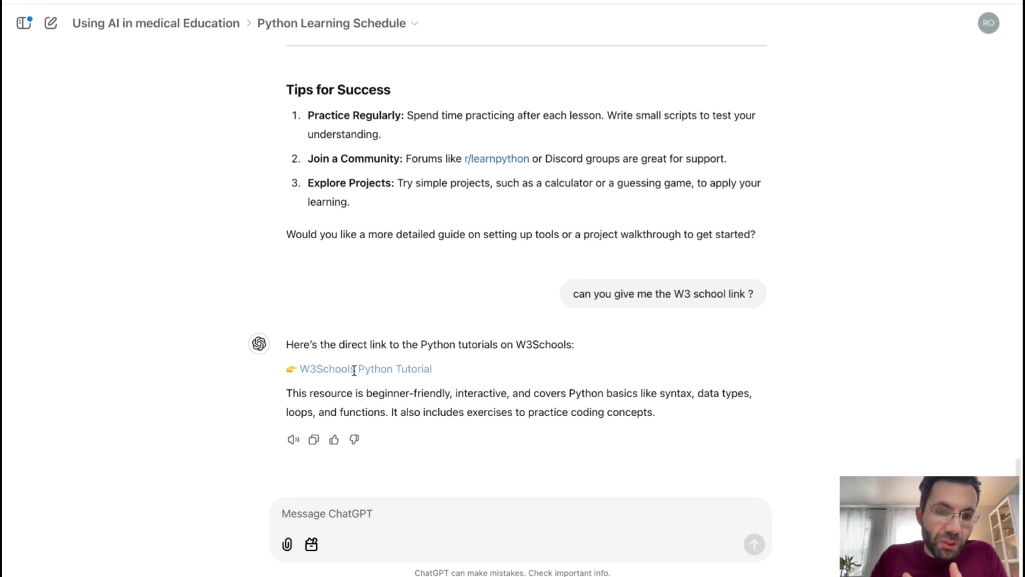
pyautogui.scroll(15, 347, 371)
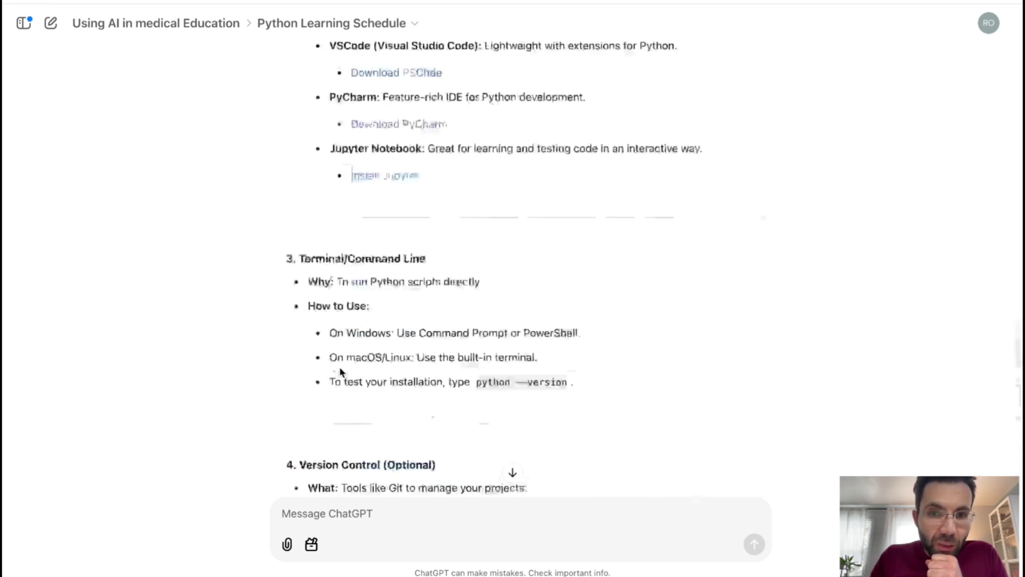
pyautogui.scroll(2, 347, 363)
pyautogui.click(398, 248)
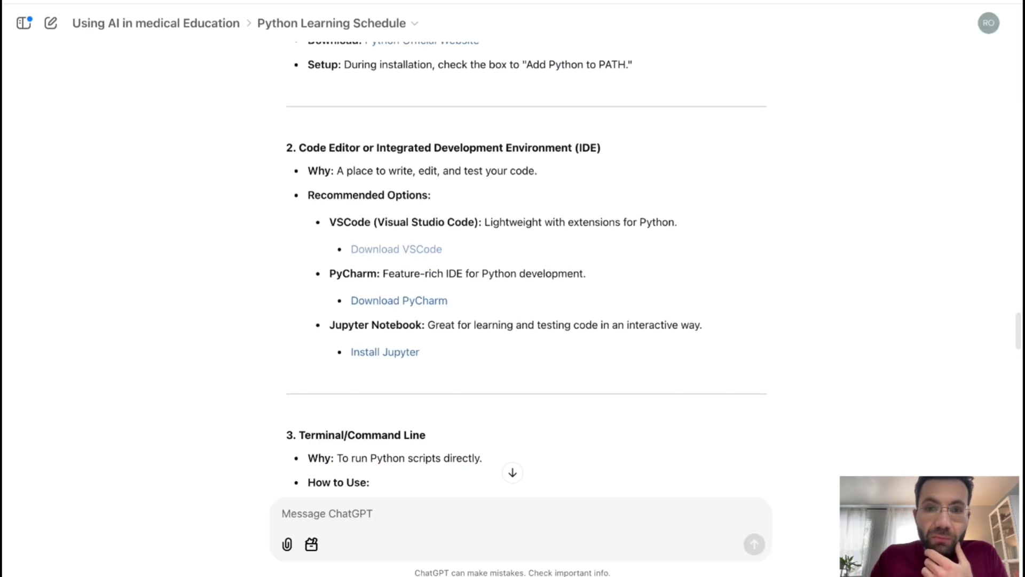
pyautogui.scroll(-6, 523, 205)
pyautogui.scroll(-10, 522, 205)
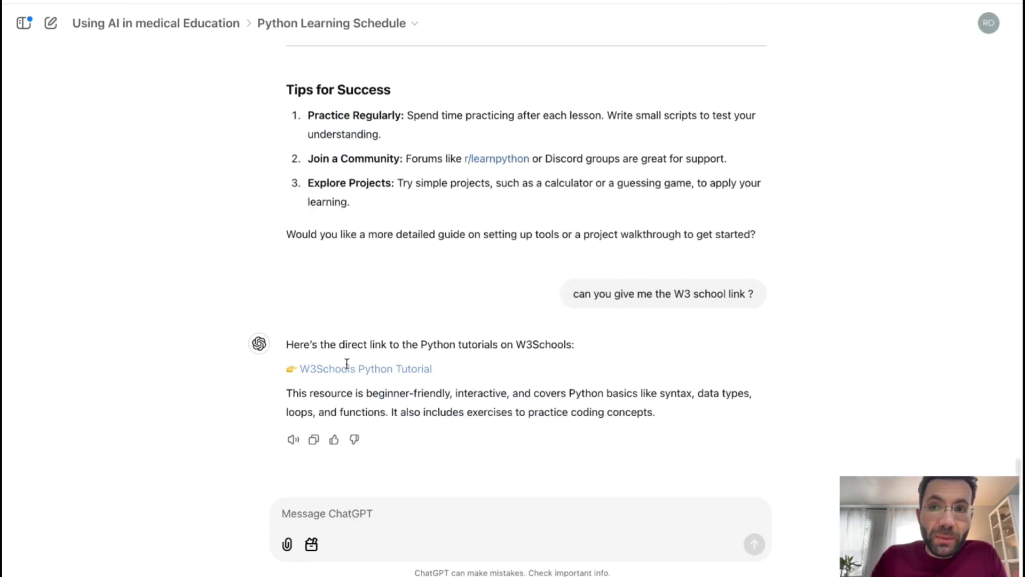